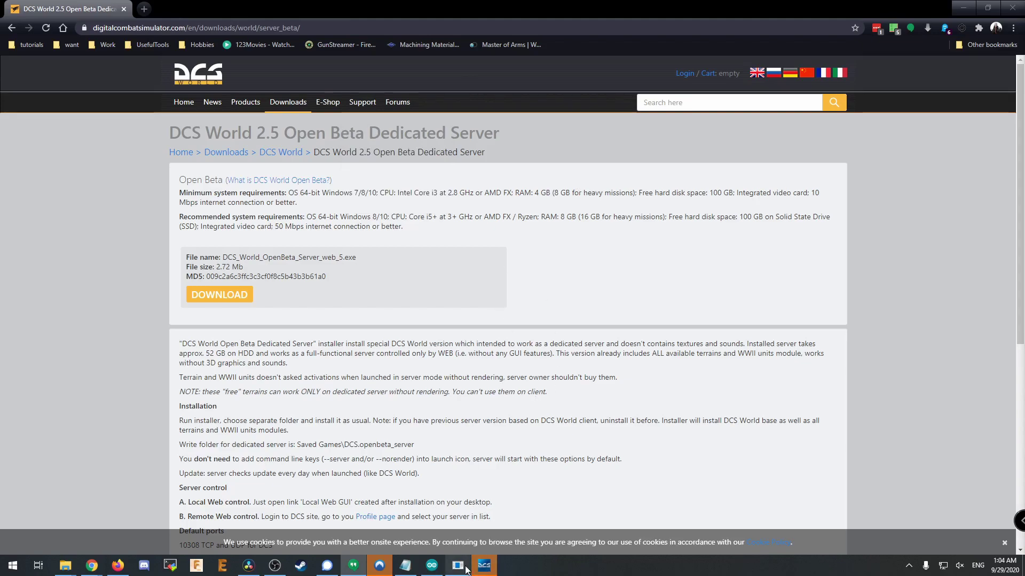
- Bring up the DCS.openbeta_server window to check on the running dedicated server
mouse_move(474, 567)
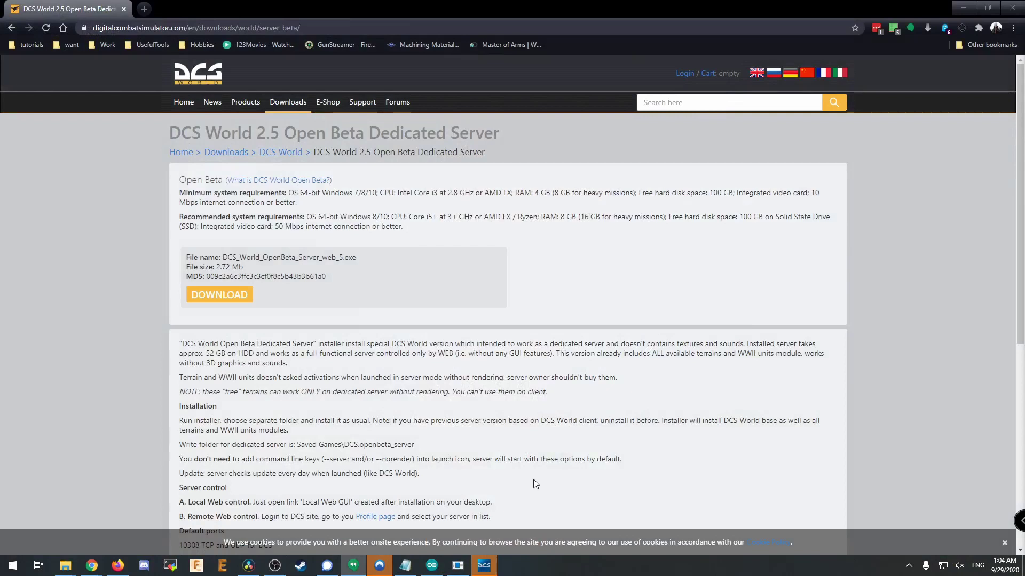
left_click(483, 565)
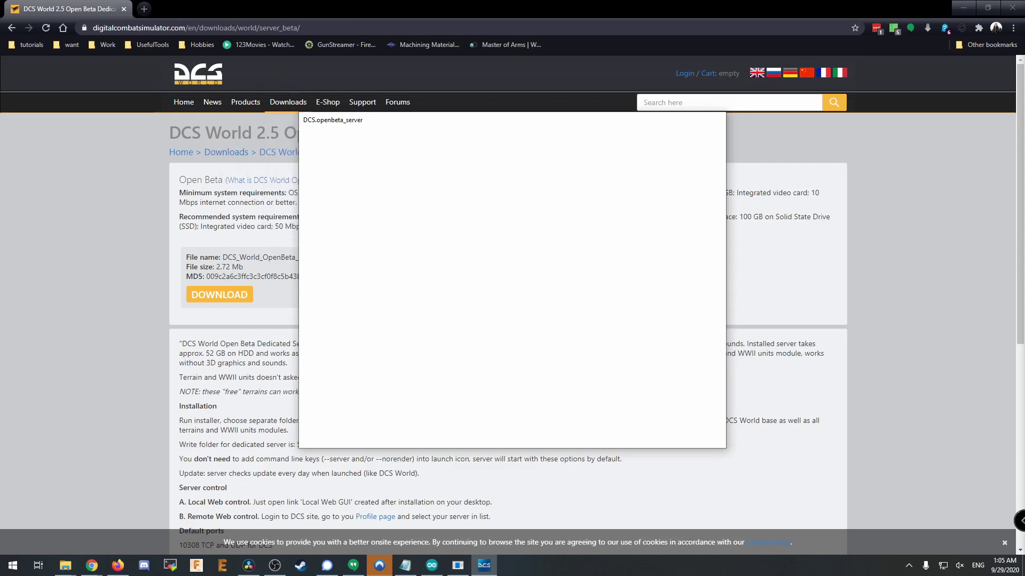
left_click(483, 566)
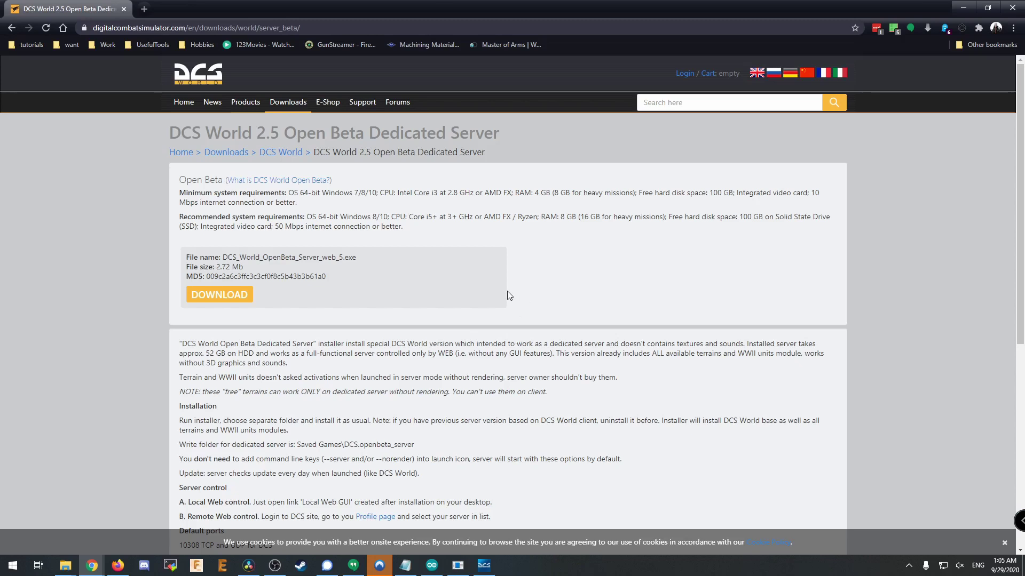
left_click(484, 565)
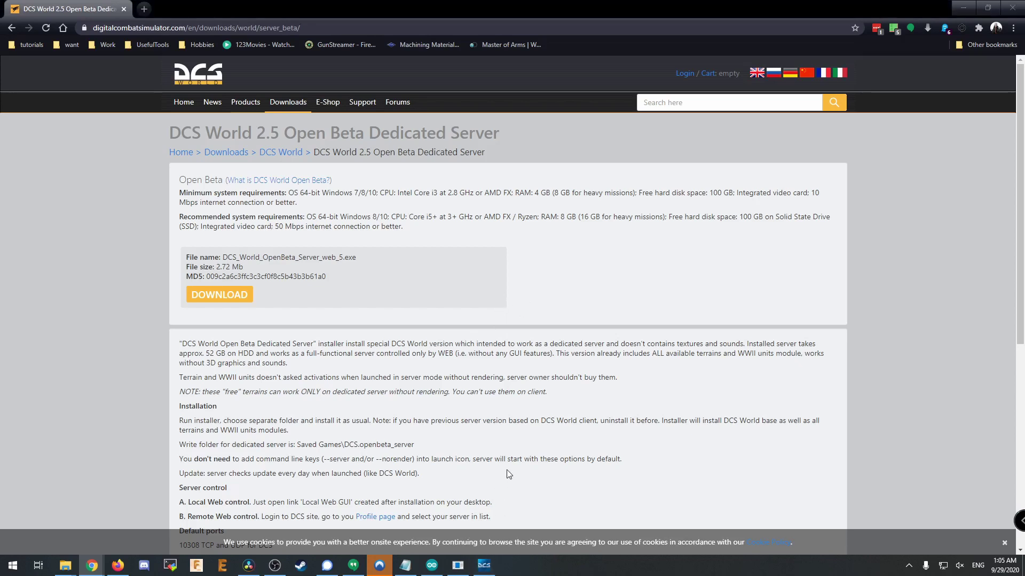
- Open the dedicated server's Local Web GUI from the Eagle Dynamics program folder
left_click(13, 567)
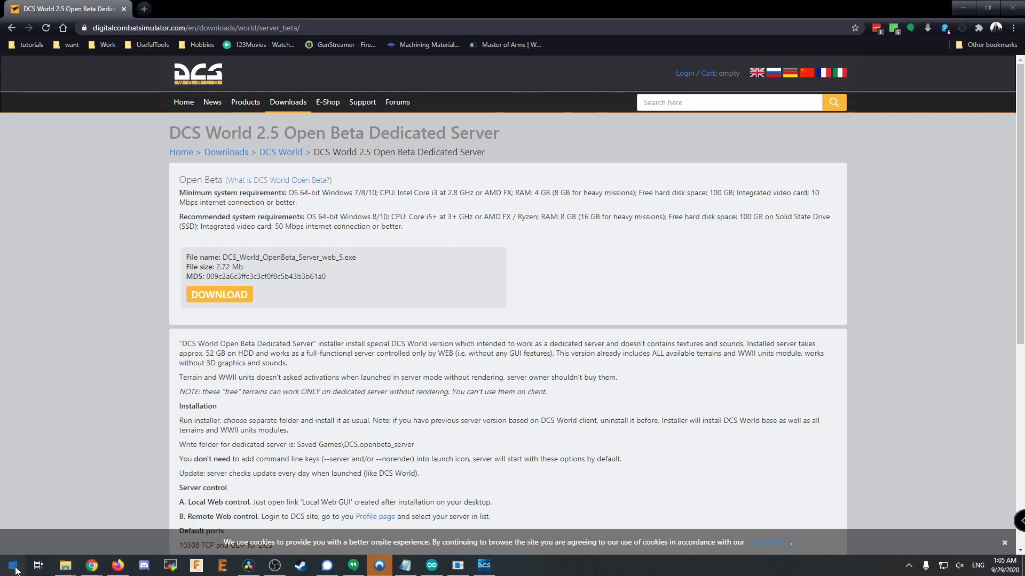
scroll(92, 488, "down", 10)
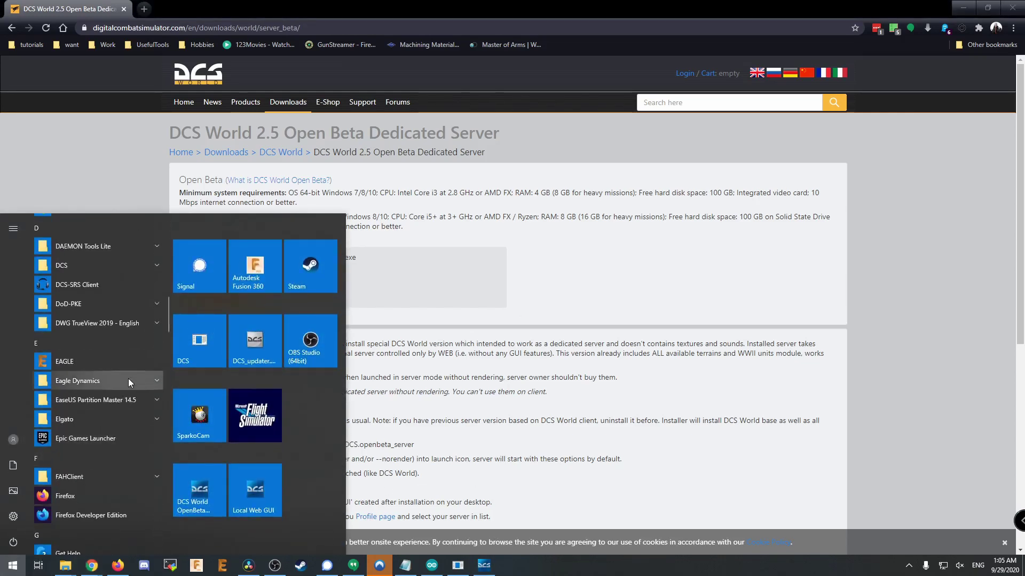
left_click(128, 379)
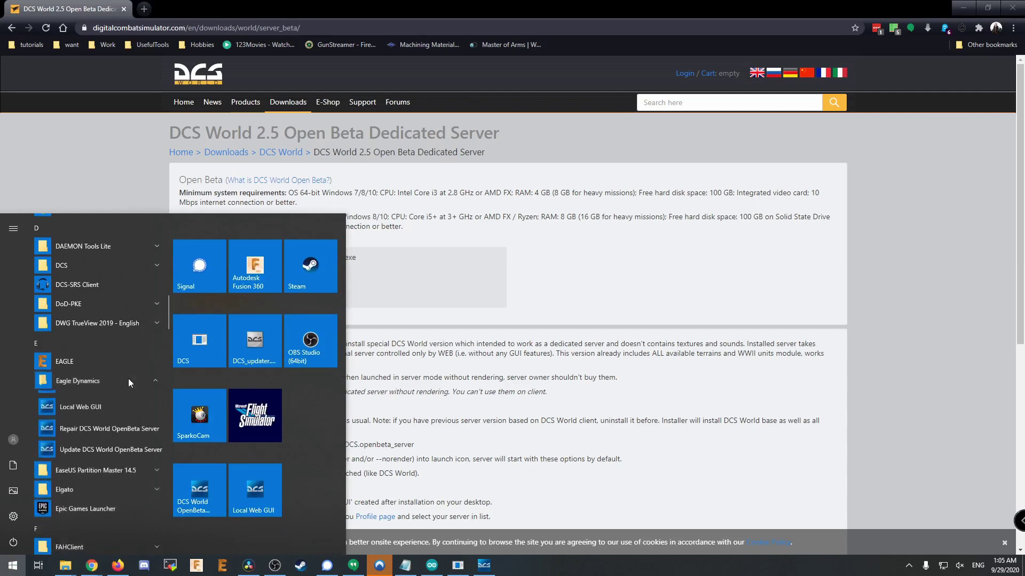
left_click(121, 415)
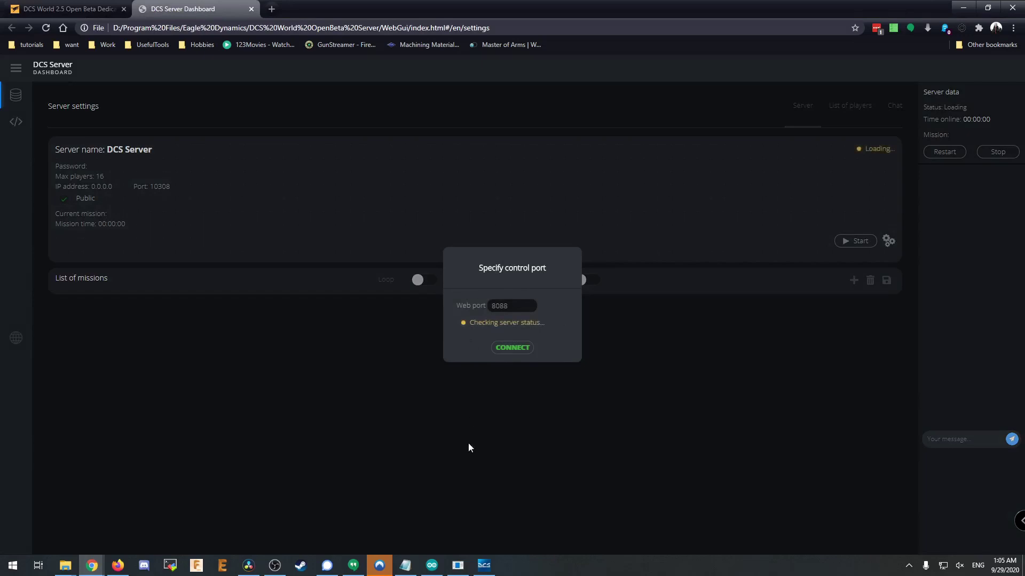
- Preview the running server window and connect the dashboard to the server on web port 8088
mouse_move(459, 570)
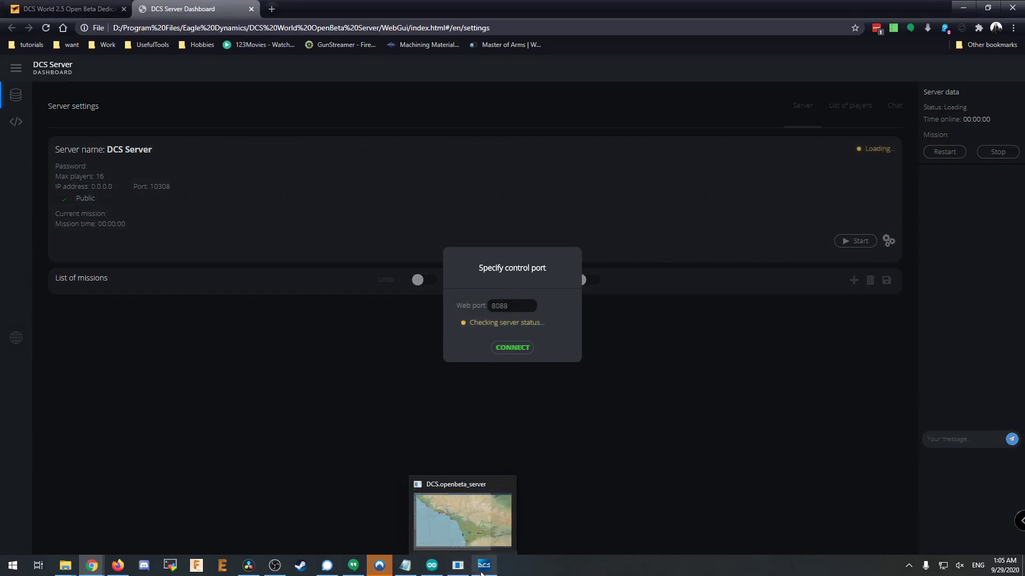
left_click(482, 540)
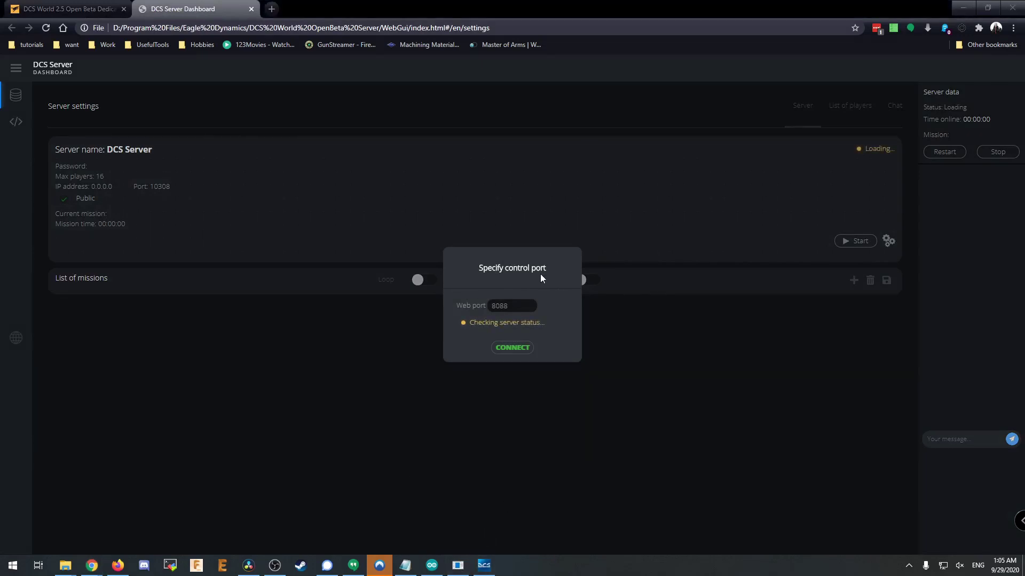
left_click(504, 350)
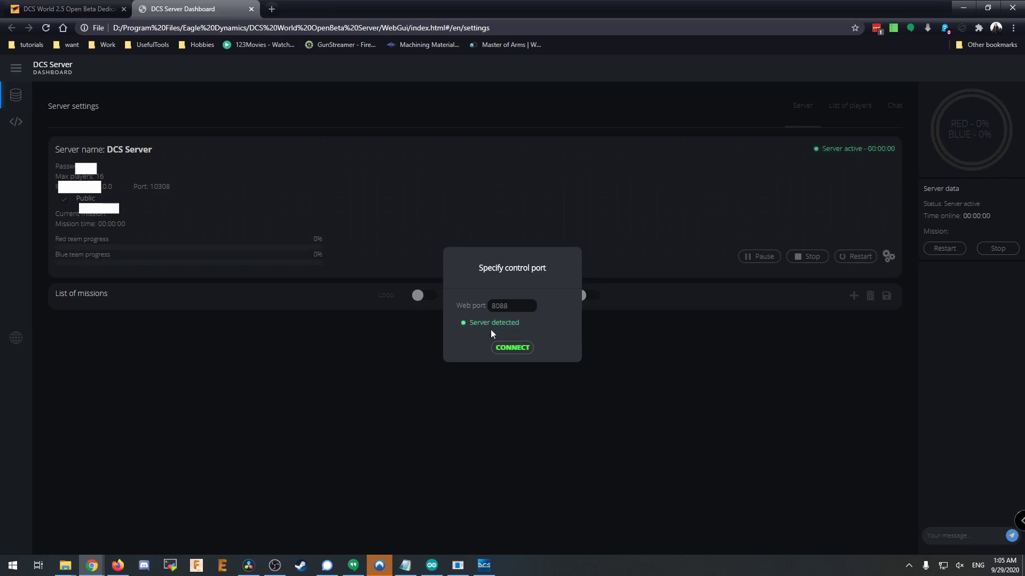
left_click(509, 348)
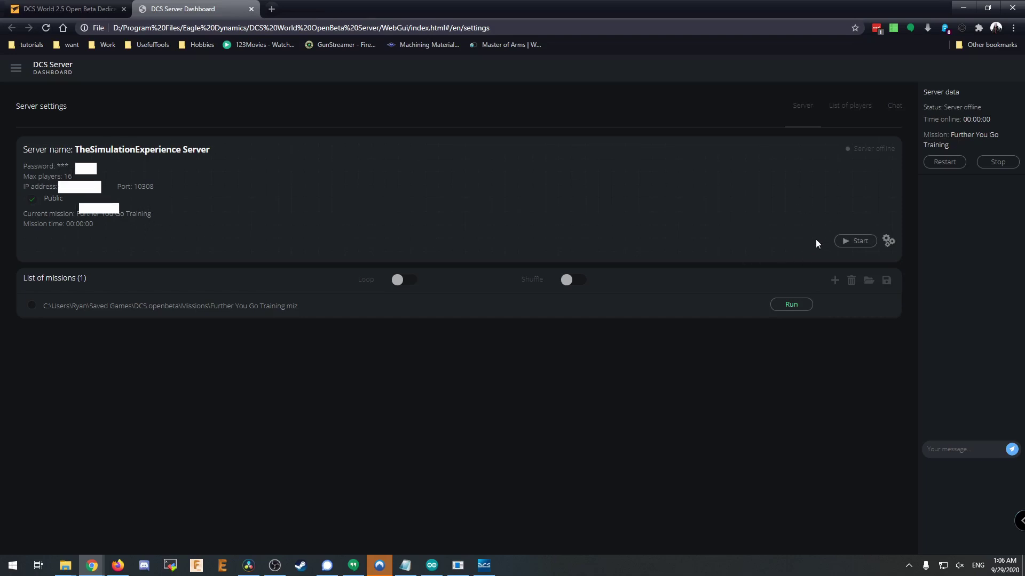
- Review the server's editable settings, including the integrity check and advanced options, and close them without making changes
left_click(887, 240)
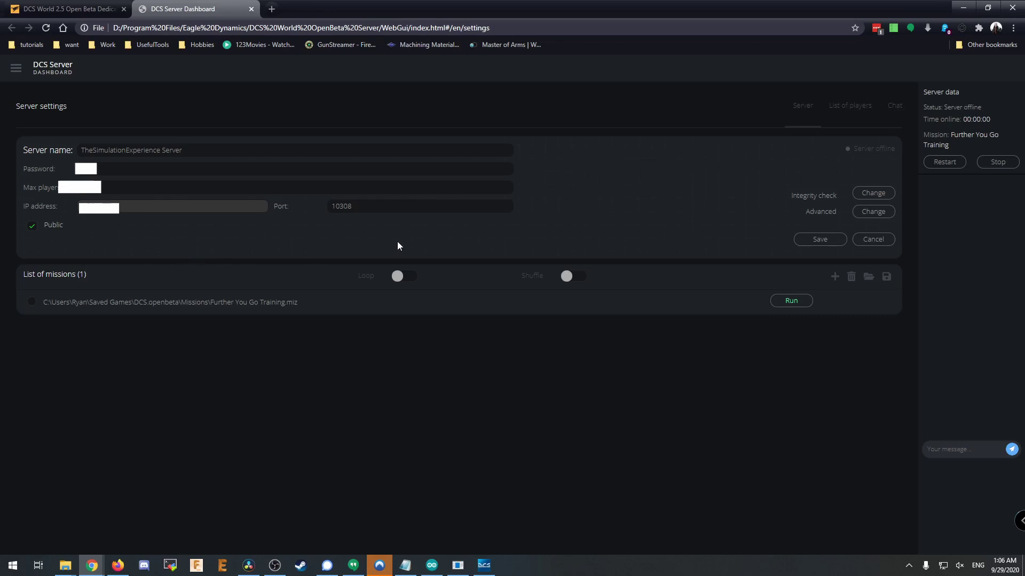
left_click(877, 196)
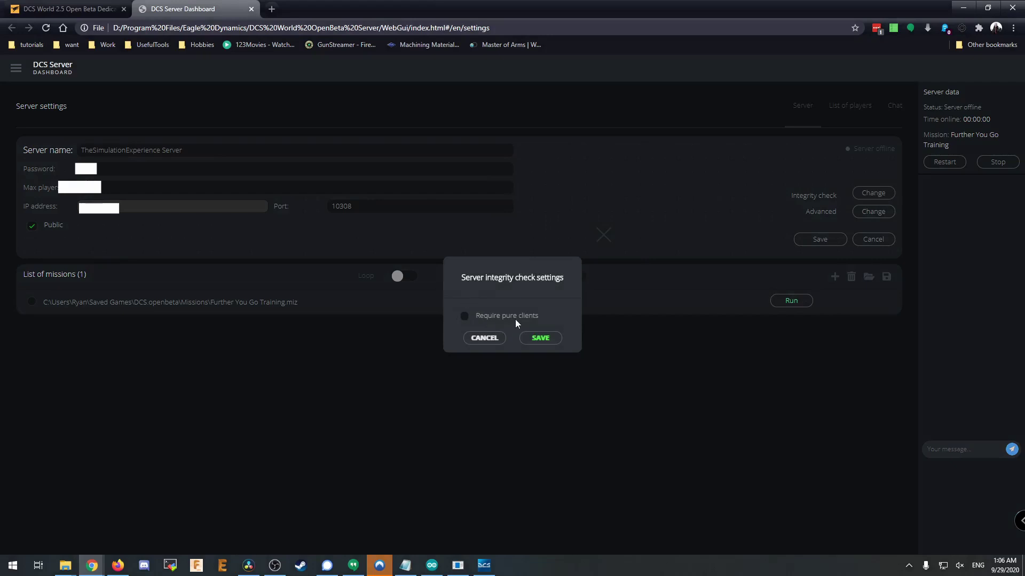
left_click(488, 339)
left_click(875, 212)
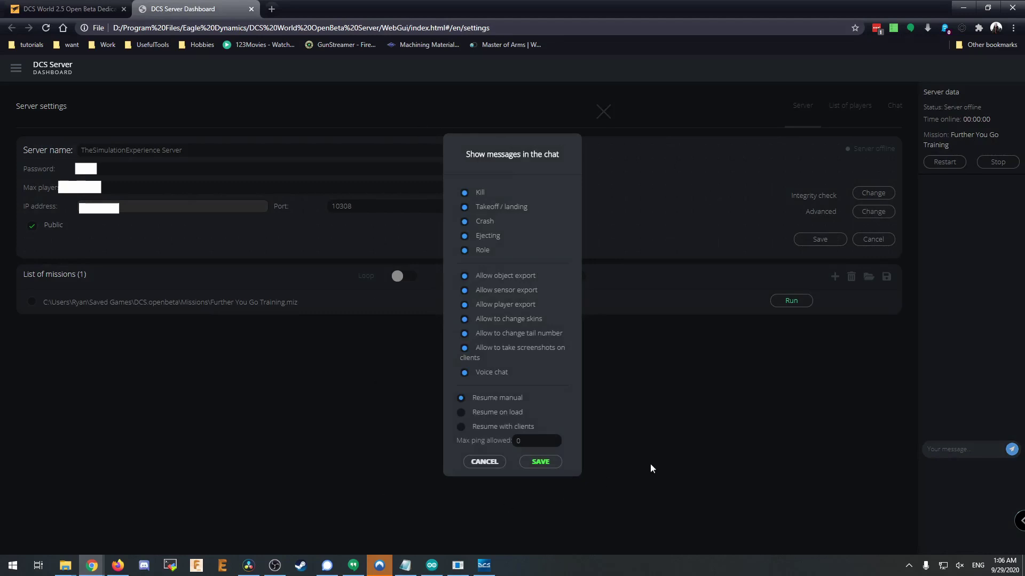
left_click(485, 462)
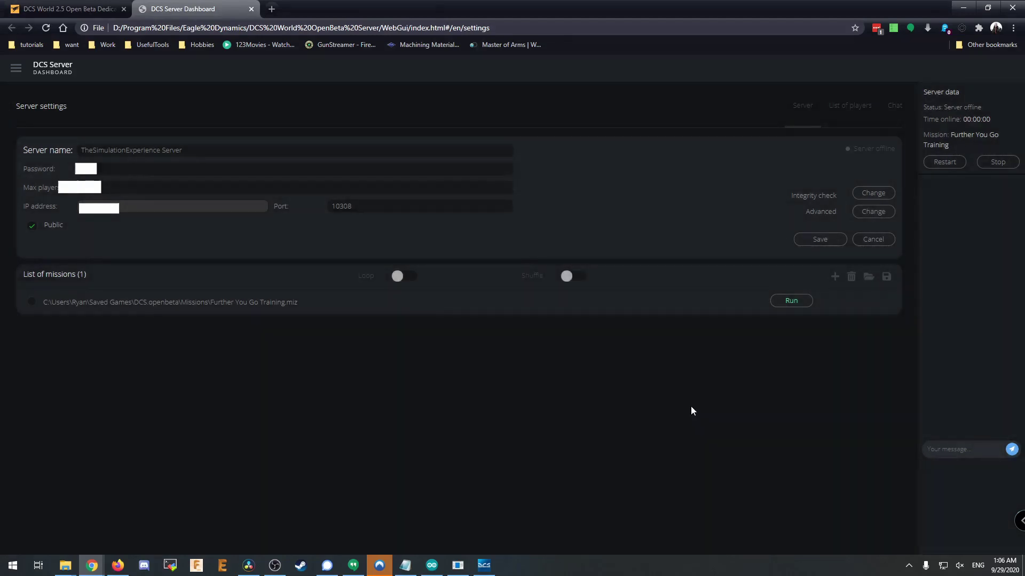
left_click(827, 244)
left_click(864, 243)
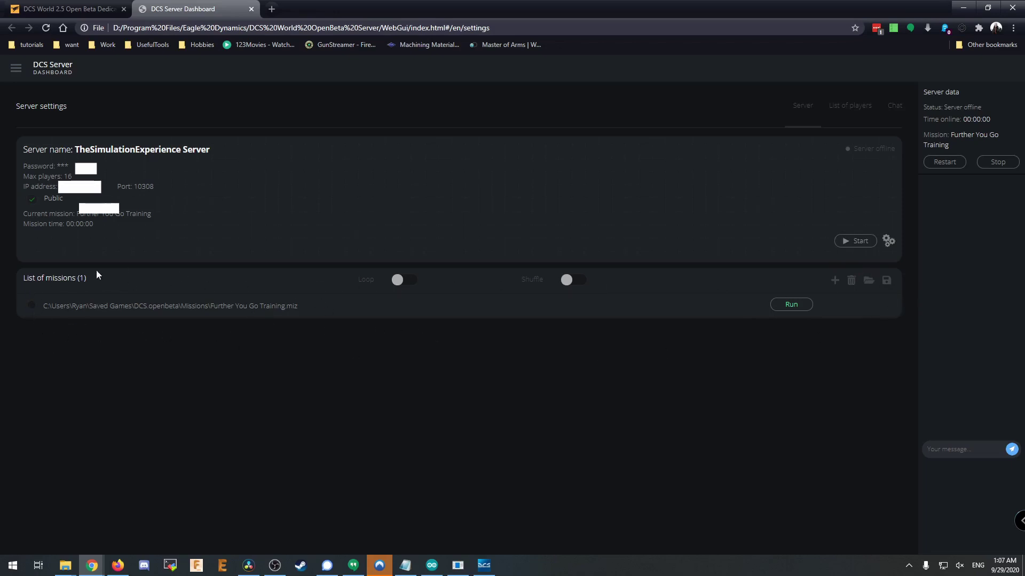
- Add the mission Server test.miz from Saved Games\DCS.openbeta\Missions to the mission list and run it
left_click(833, 282)
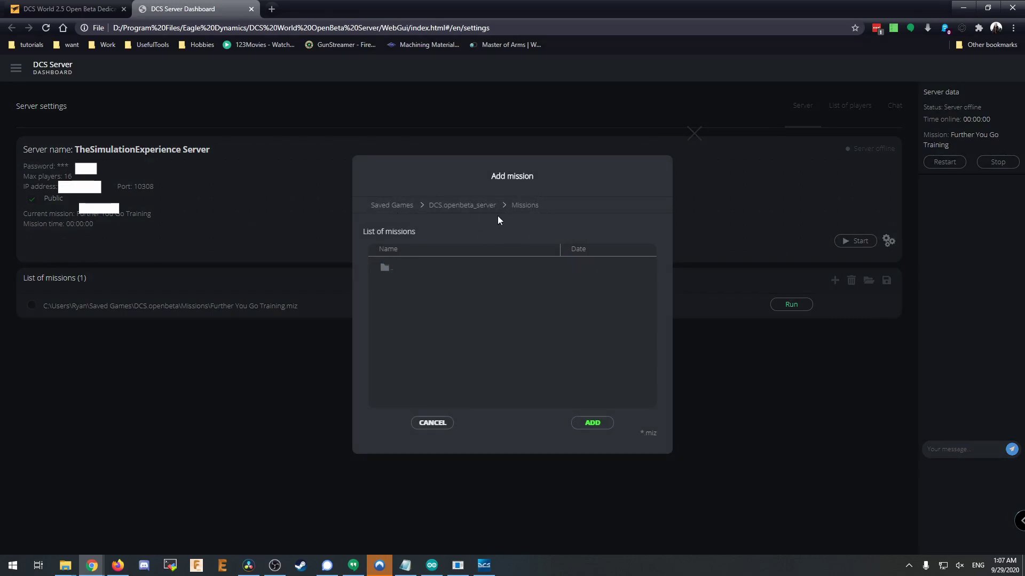
left_click(385, 266)
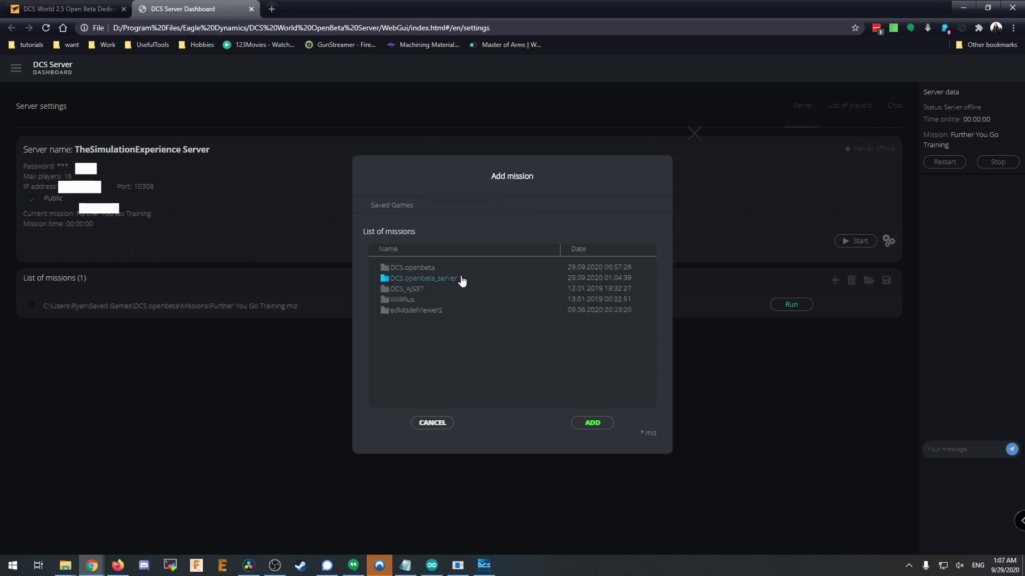
left_click(438, 271)
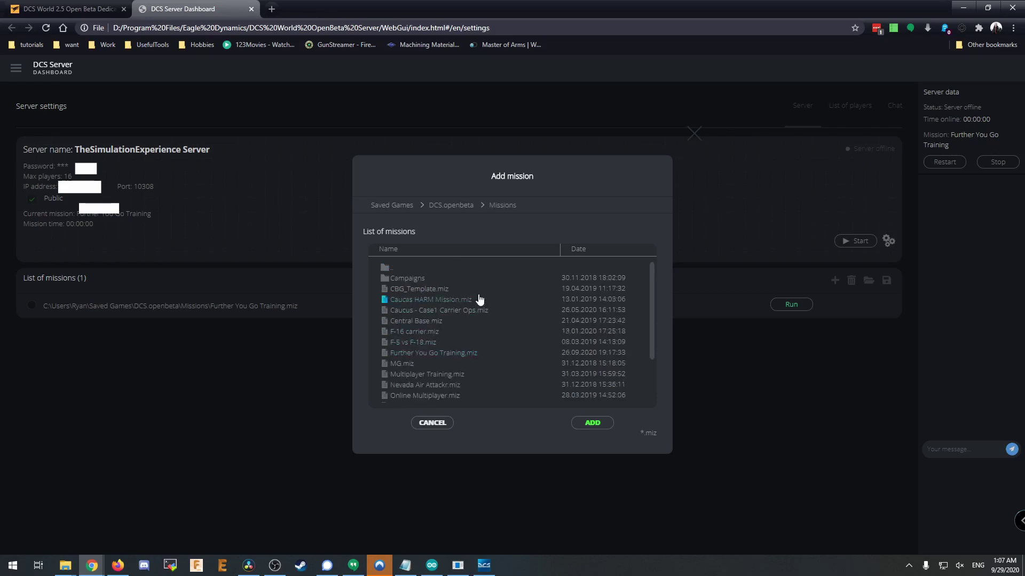
scroll(492, 285, "down", 3)
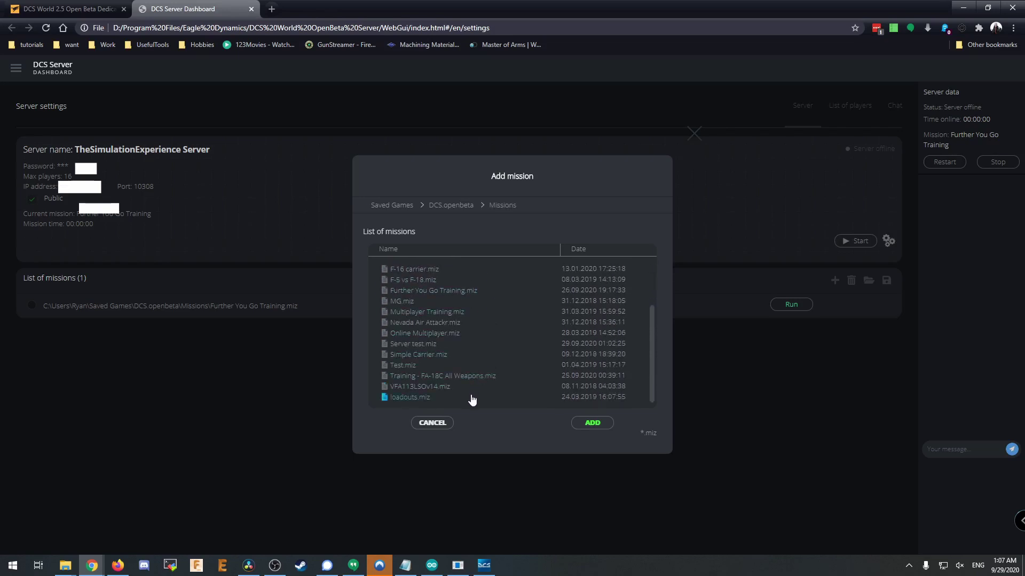
left_click(484, 346)
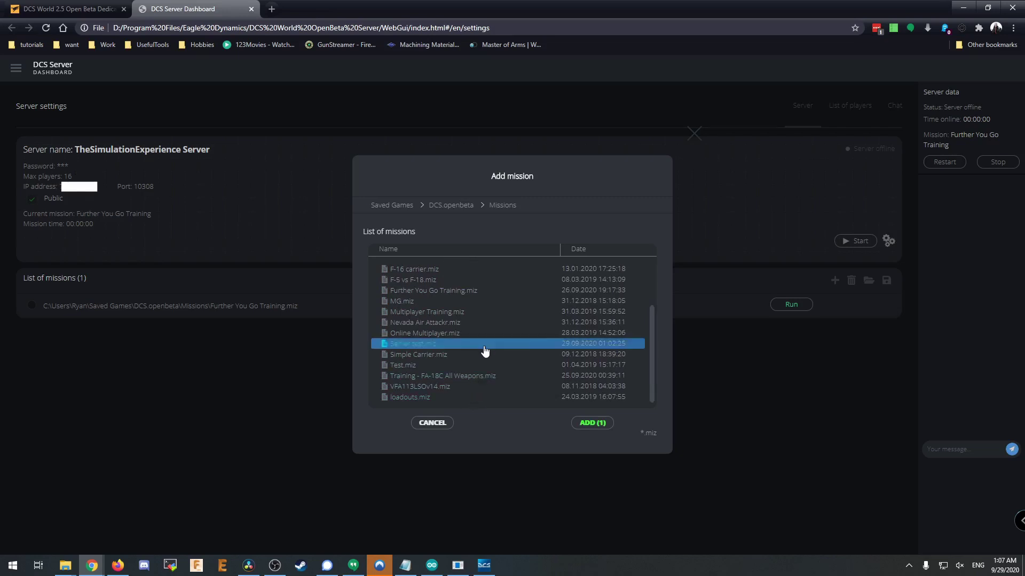
left_click(584, 423)
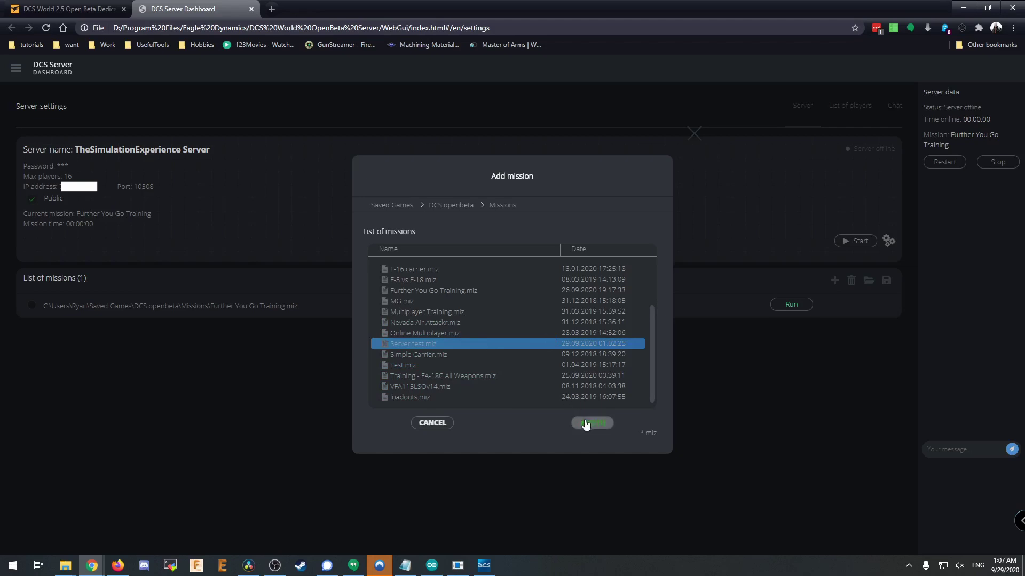
left_click(585, 424)
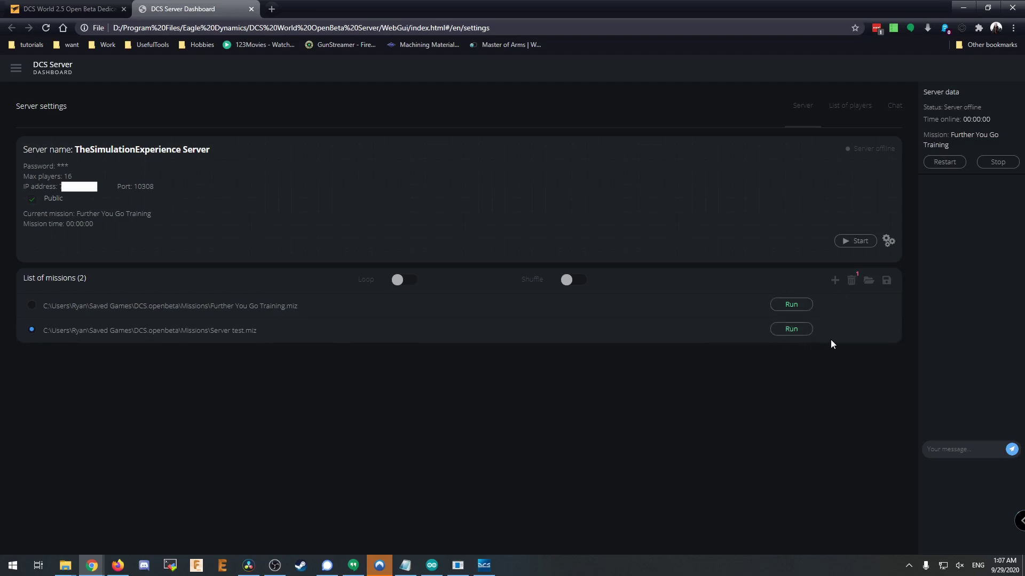
left_click(793, 332)
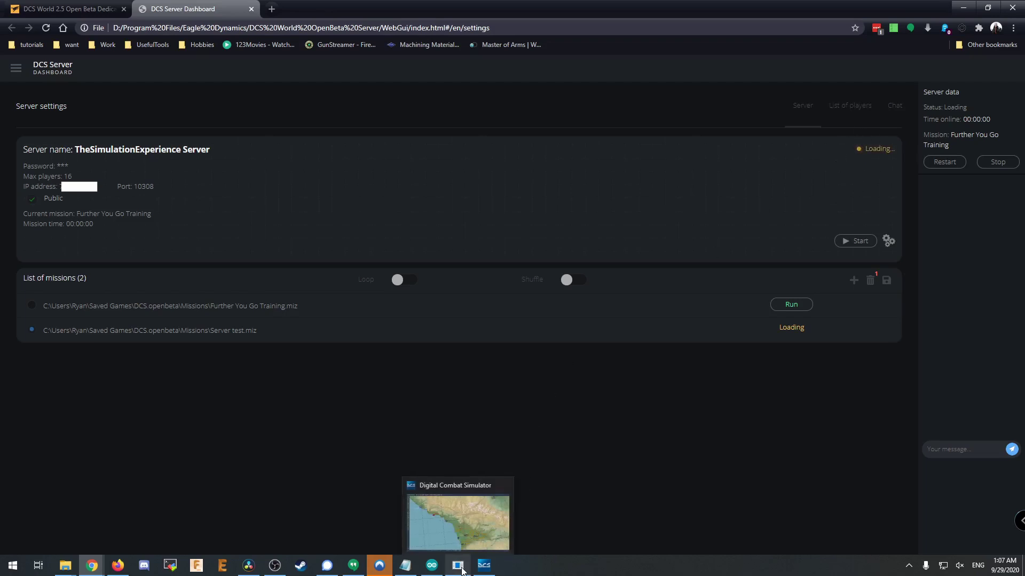
mouse_move(493, 571)
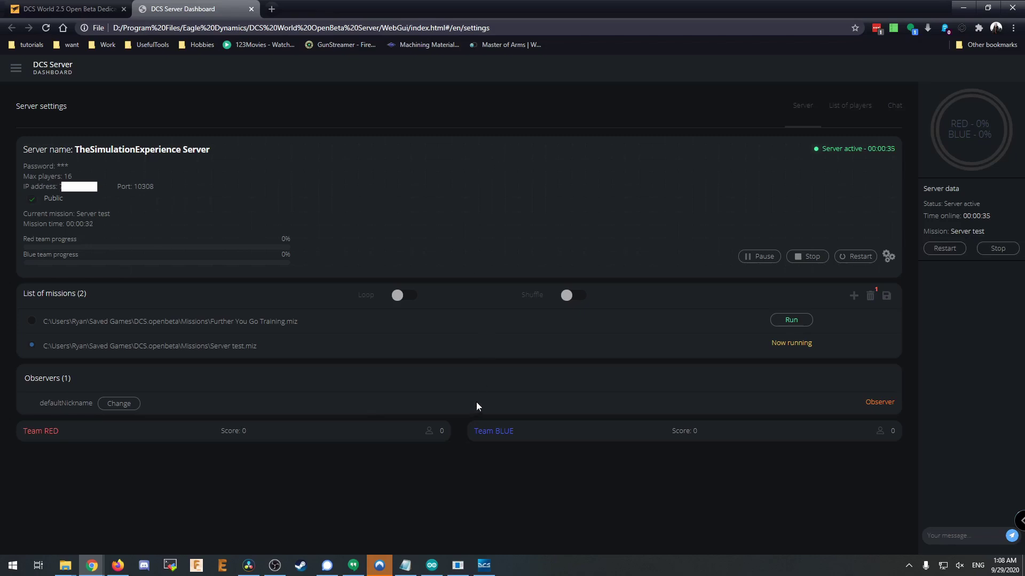
- Examine the actions available for a connected player in the list of players, and view the server chat
left_click(849, 105)
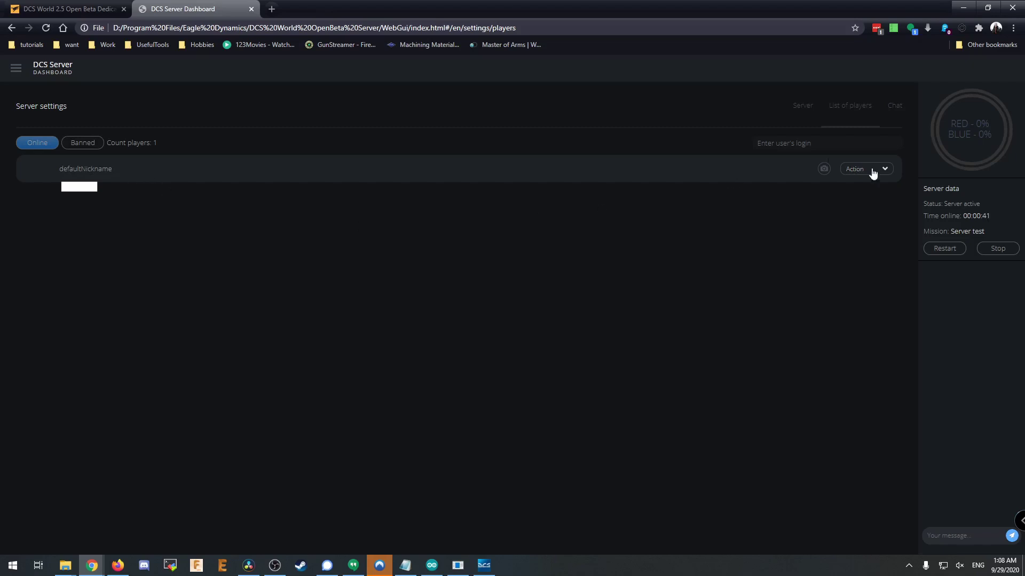
left_click(888, 172)
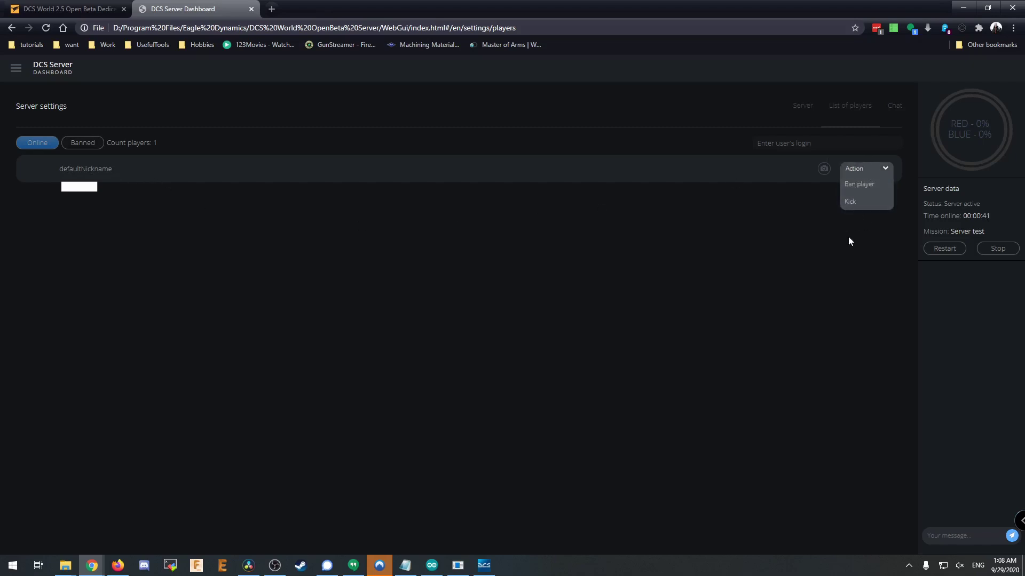
left_click(884, 121)
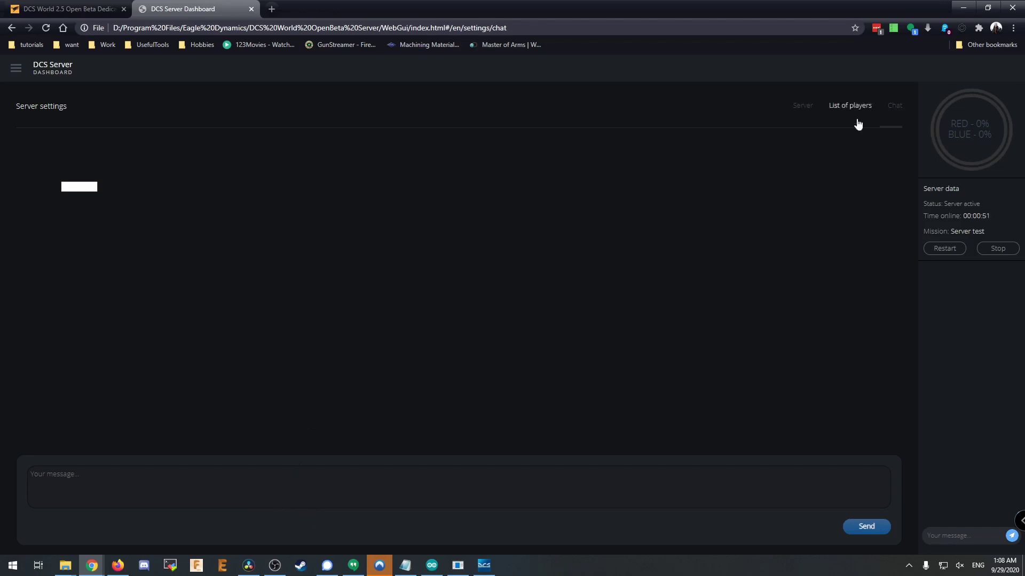
- Examine the server log and the dashboard's language choices, and return to the server settings page
left_click(20, 77)
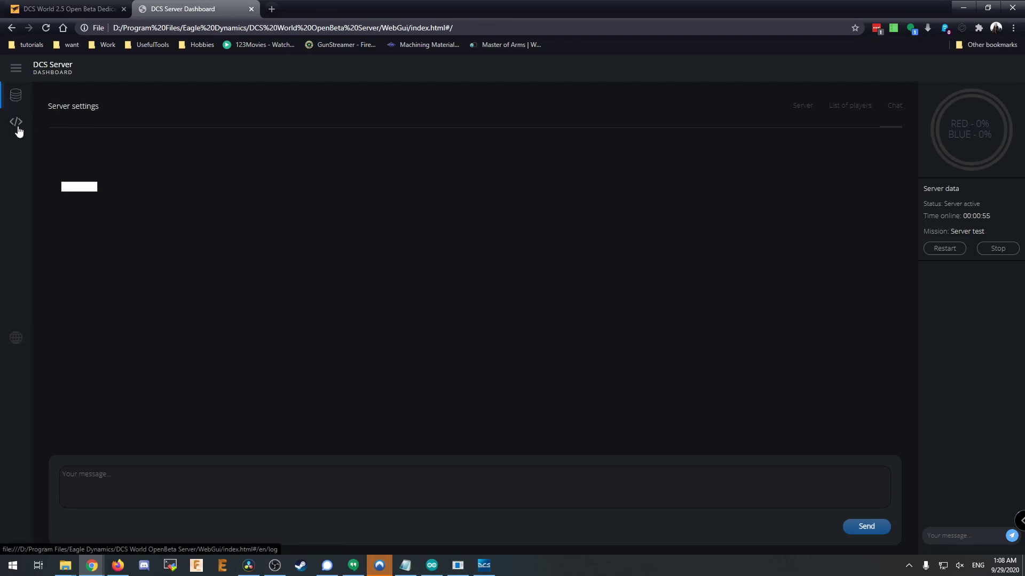
left_click(17, 122)
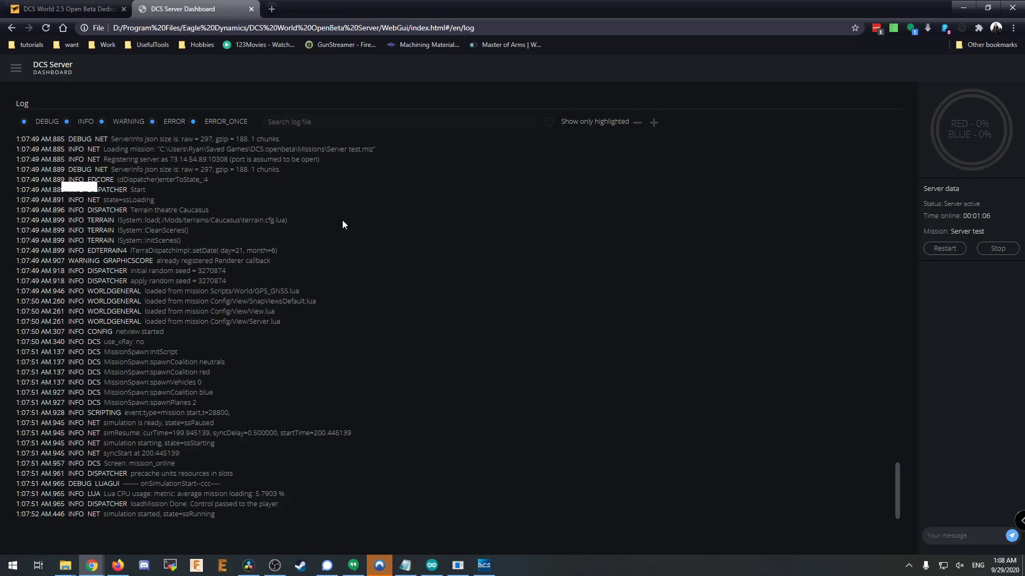
left_click(15, 69)
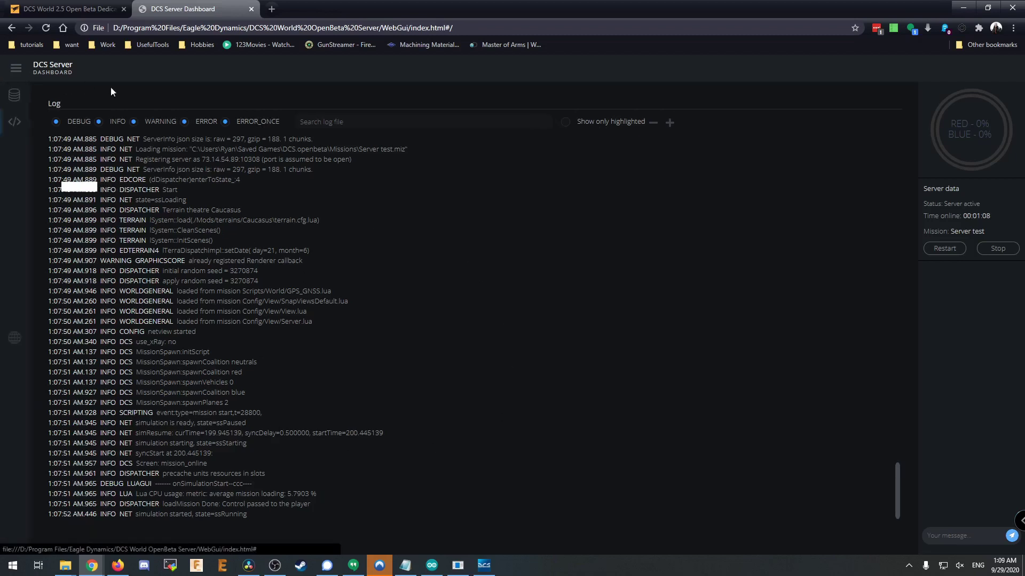
left_click(17, 340)
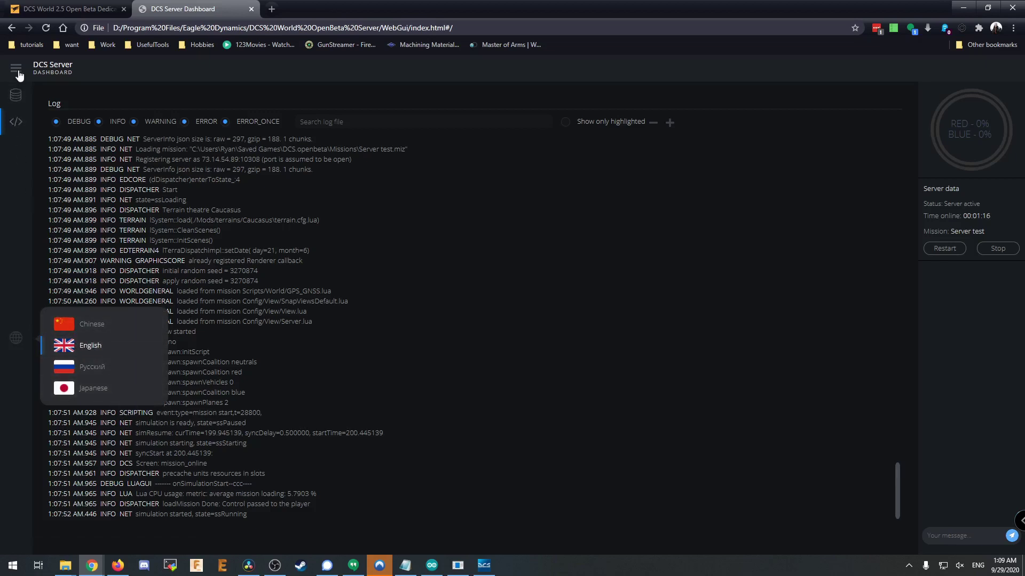
left_click(19, 97)
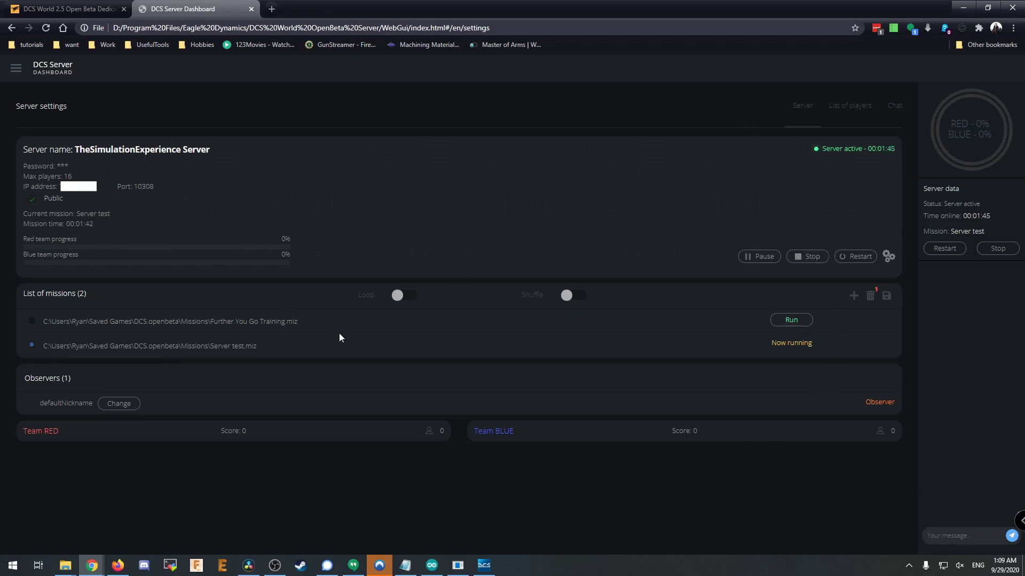
mouse_move(463, 568)
left_click(808, 257)
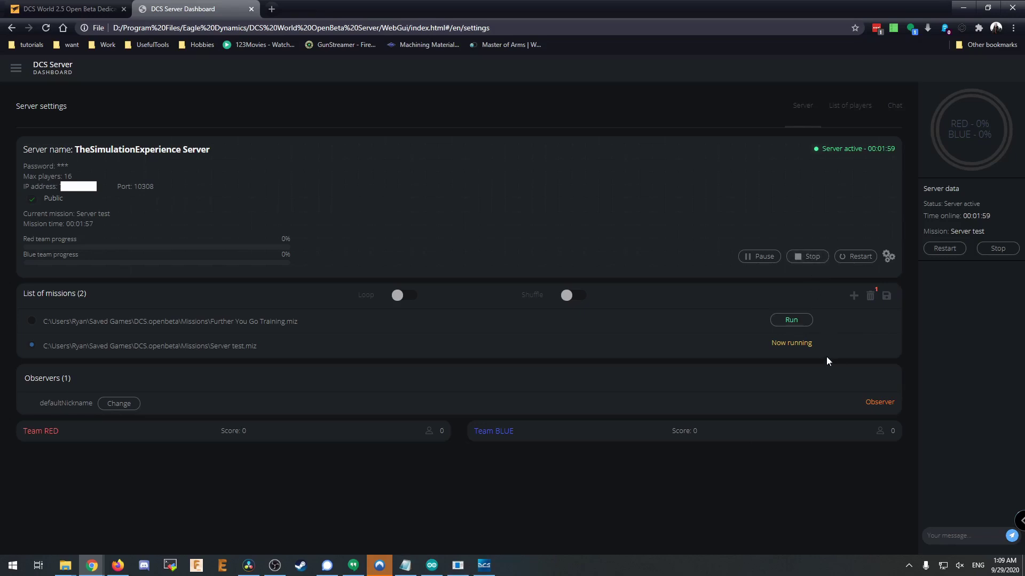